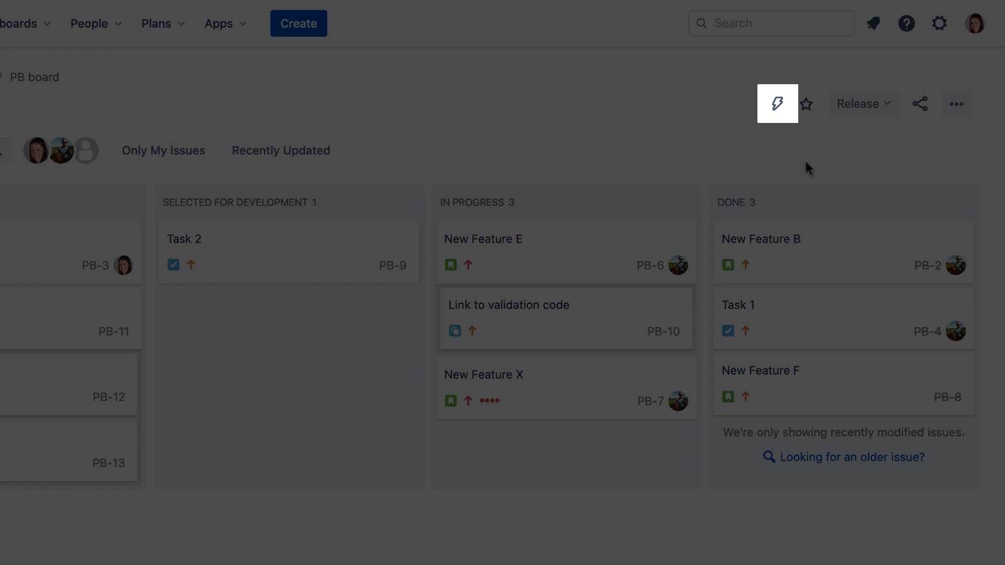
Step: Open the automation rules list, review the Create 2 sub-tasks rule, and return
{"action": "left_click", "coordinate": [778, 108]}
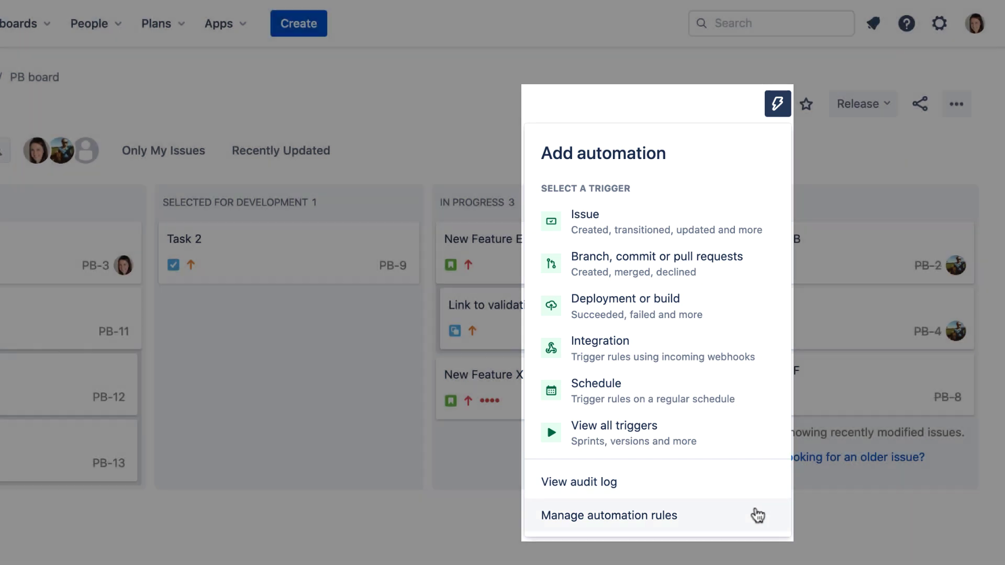
{"action": "left_click", "coordinate": [758, 515]}
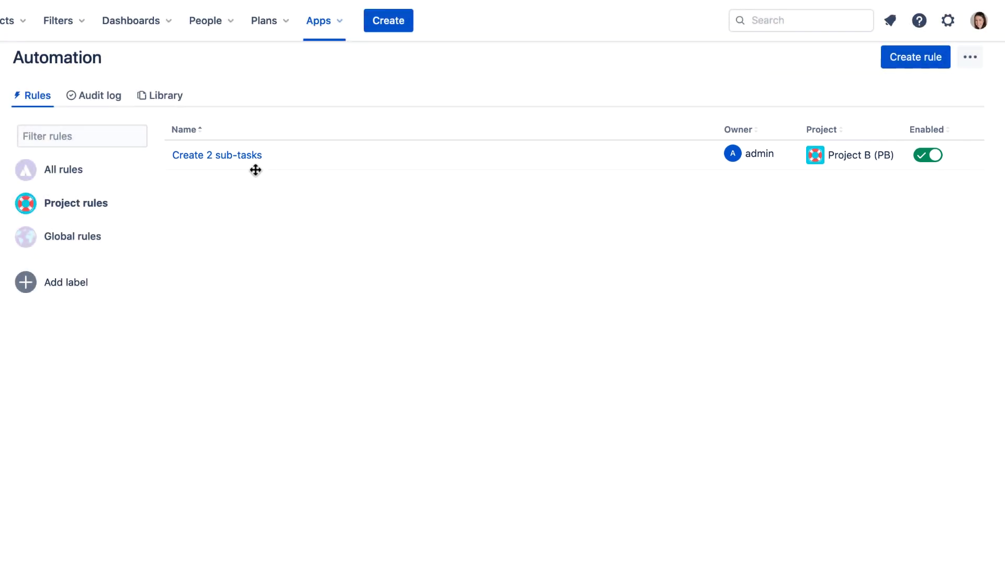
{"action": "left_click", "coordinate": [230, 156]}
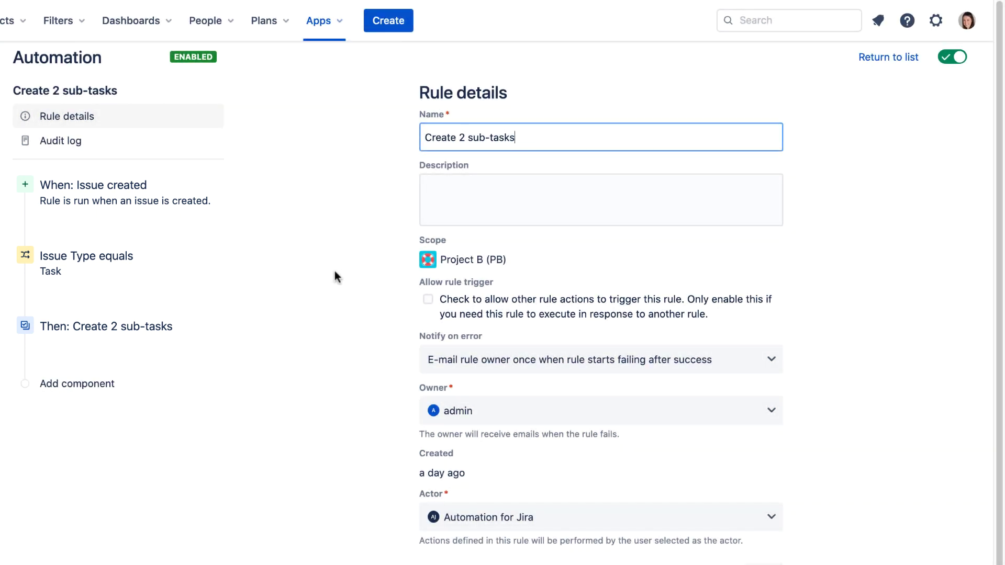
{"action": "left_click", "coordinate": [868, 60]}
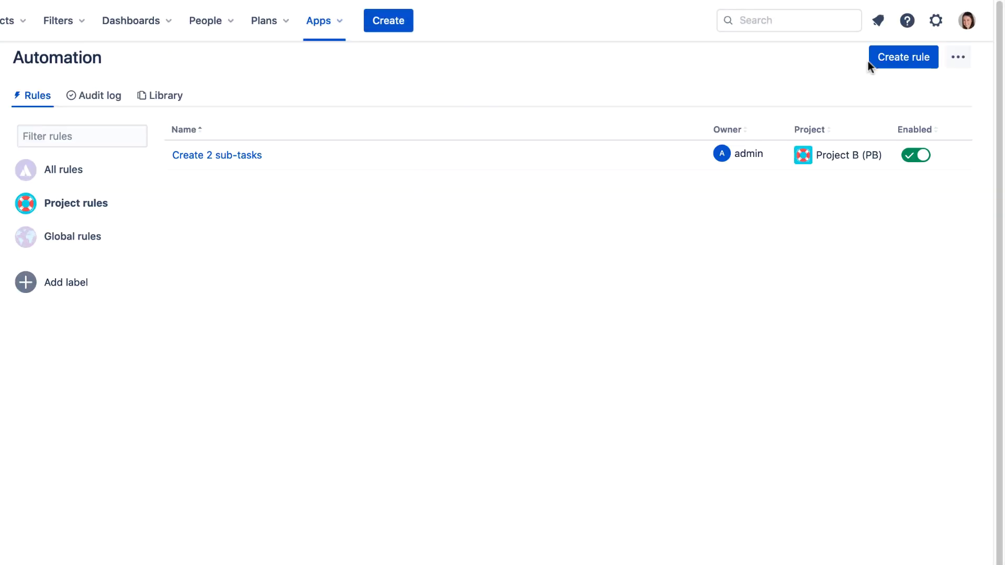
Step: Create a new automation rule with the 'Issue created' trigger saved
{"action": "left_click", "coordinate": [926, 60]}
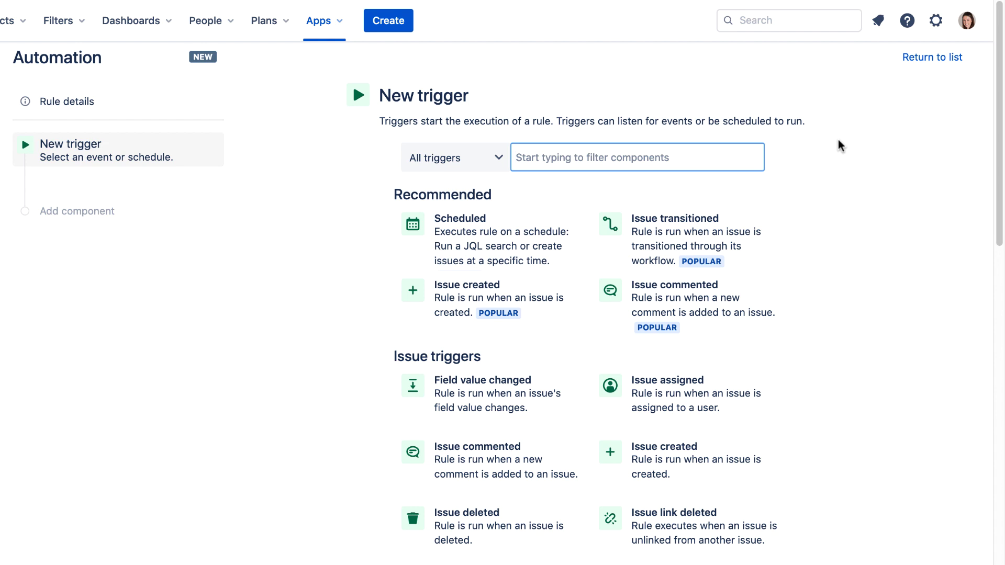
{"action": "left_click", "coordinate": [484, 297]}
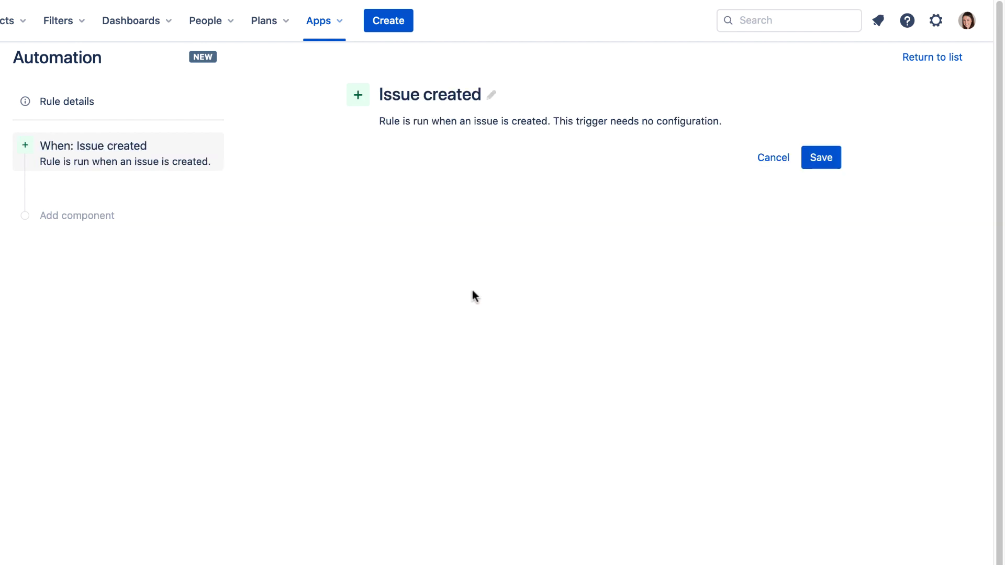
{"action": "left_click", "coordinate": [824, 159]}
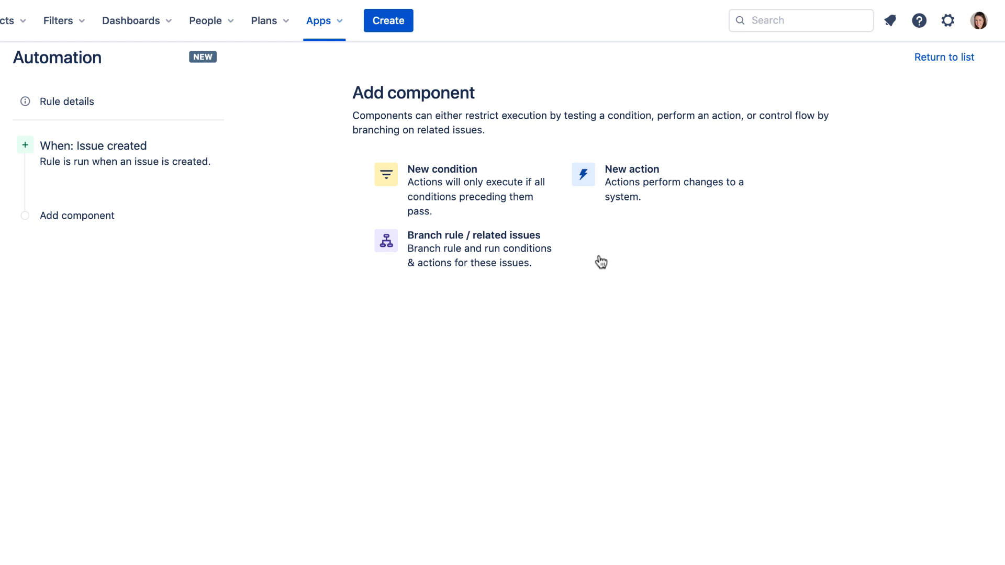
Step: Add an Issue fields condition: Creator 'is one of' the chosen user
{"action": "left_click", "coordinate": [450, 187]}
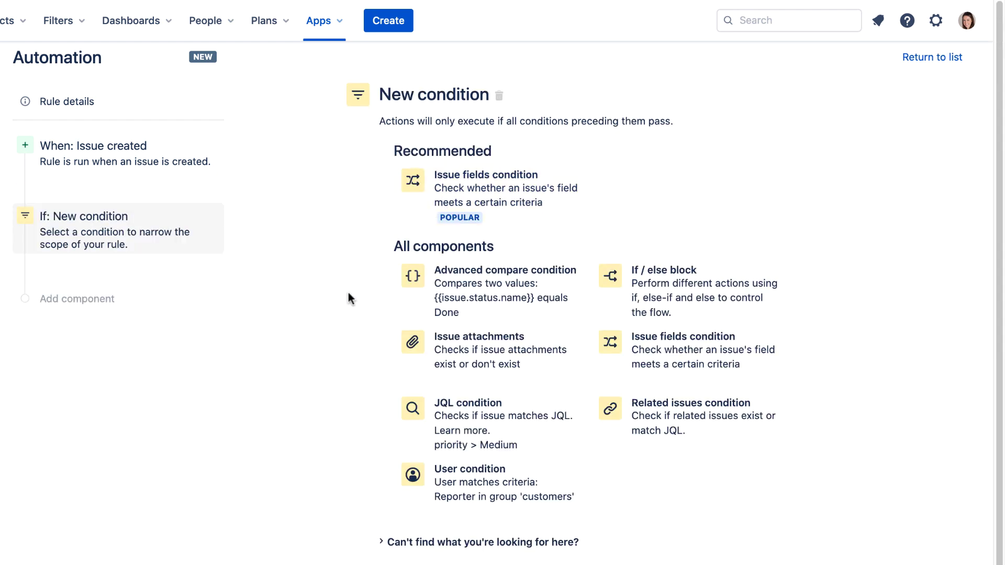
{"action": "left_click", "coordinate": [455, 209]}
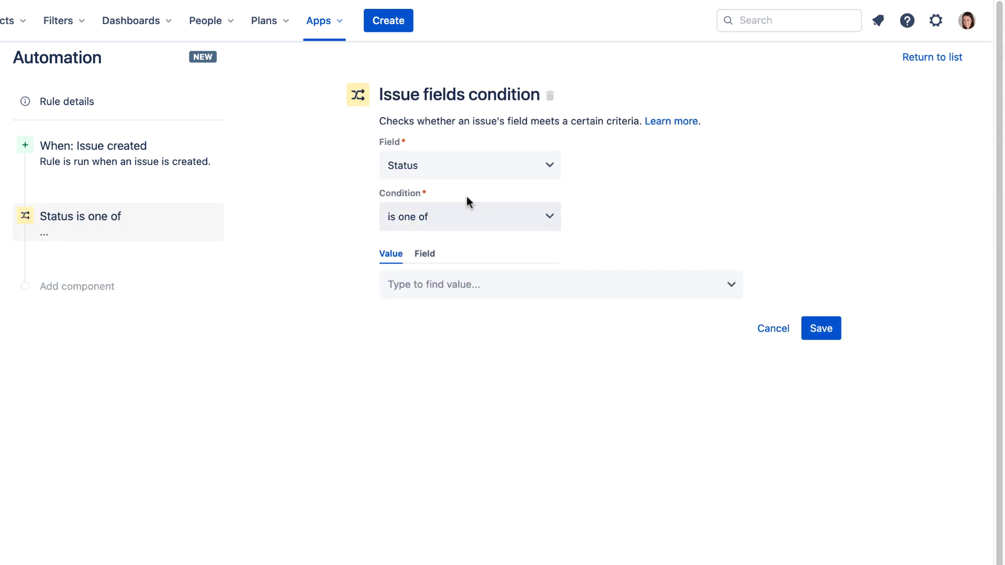
{"action": "left_click", "coordinate": [550, 165]}
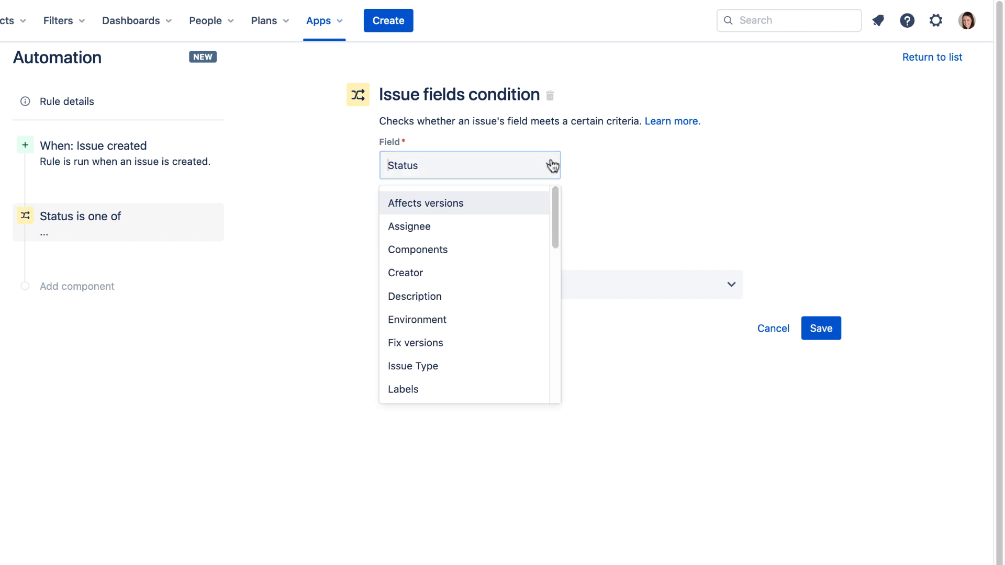
{"action": "left_click", "coordinate": [507, 273]}
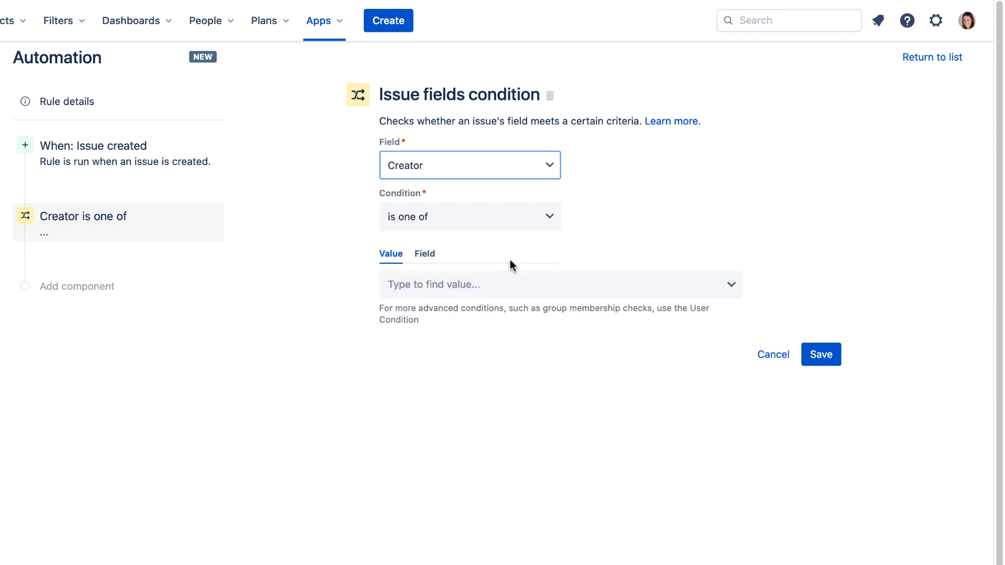
{"action": "left_click", "coordinate": [512, 287]}
{"action": "type", "text": "r"}
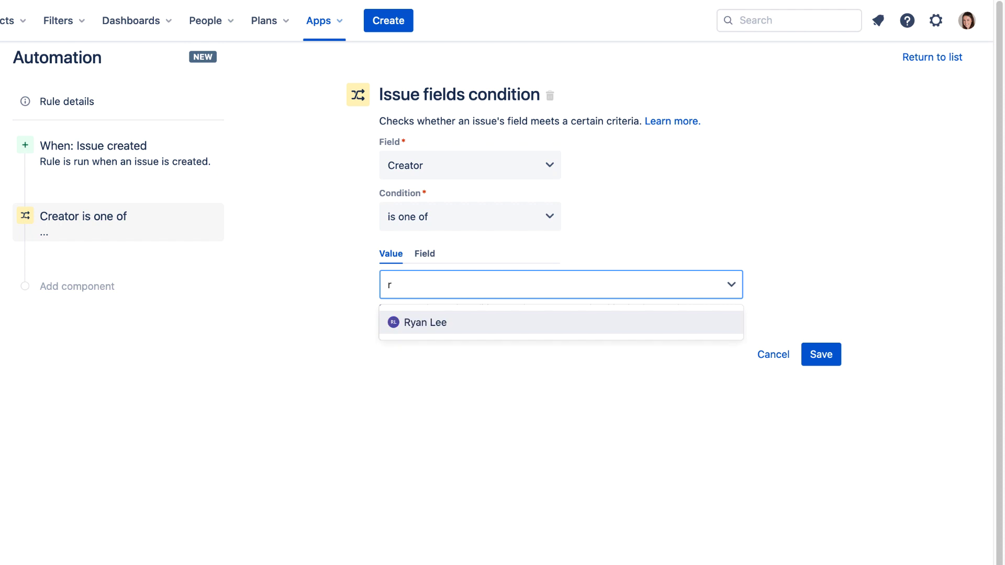
{"action": "left_click", "coordinate": [425, 323]}
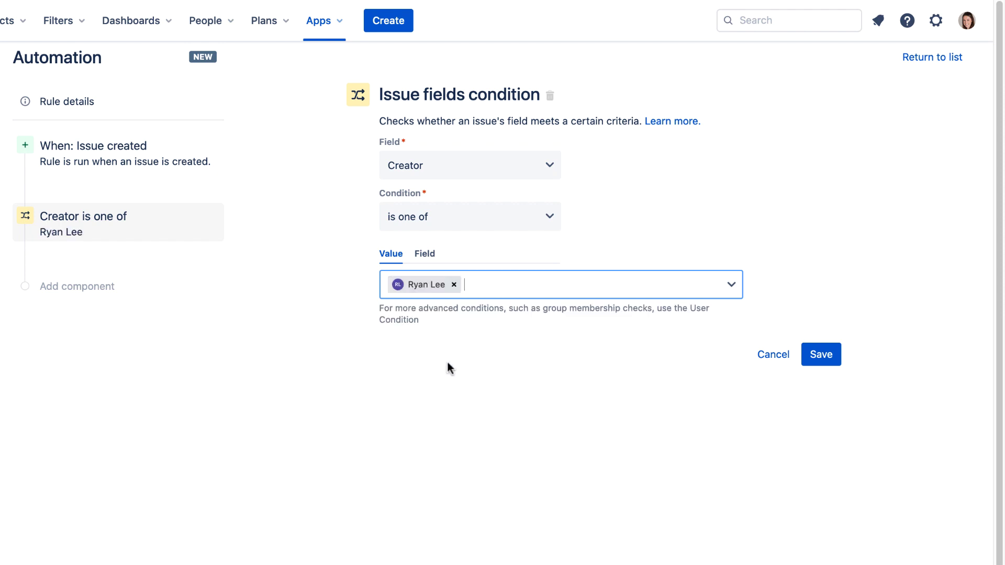
Step: Save the condition and add an Assign issue action: random user from the administrators group
{"action": "left_click", "coordinate": [821, 355]}
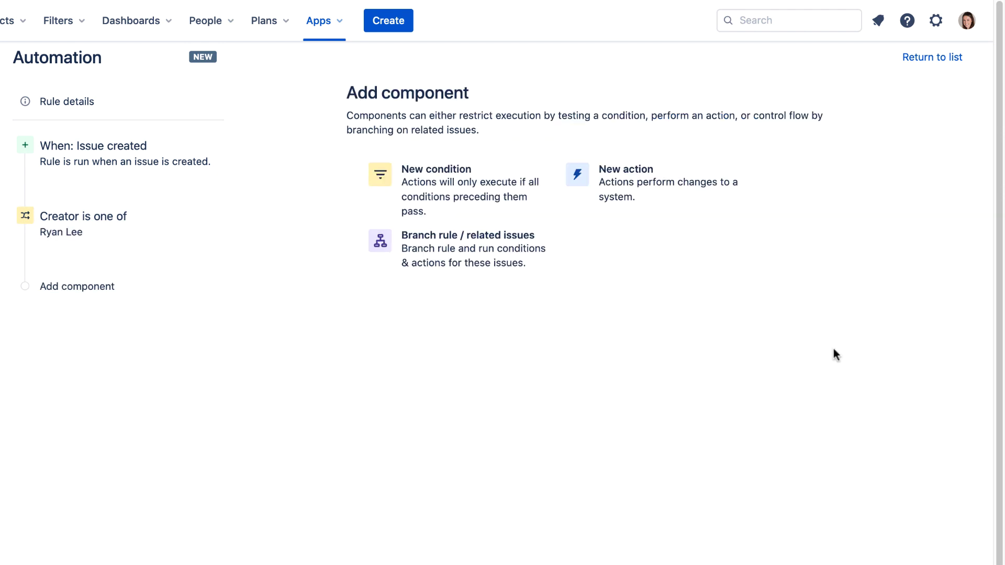
{"action": "left_click", "coordinate": [630, 187]}
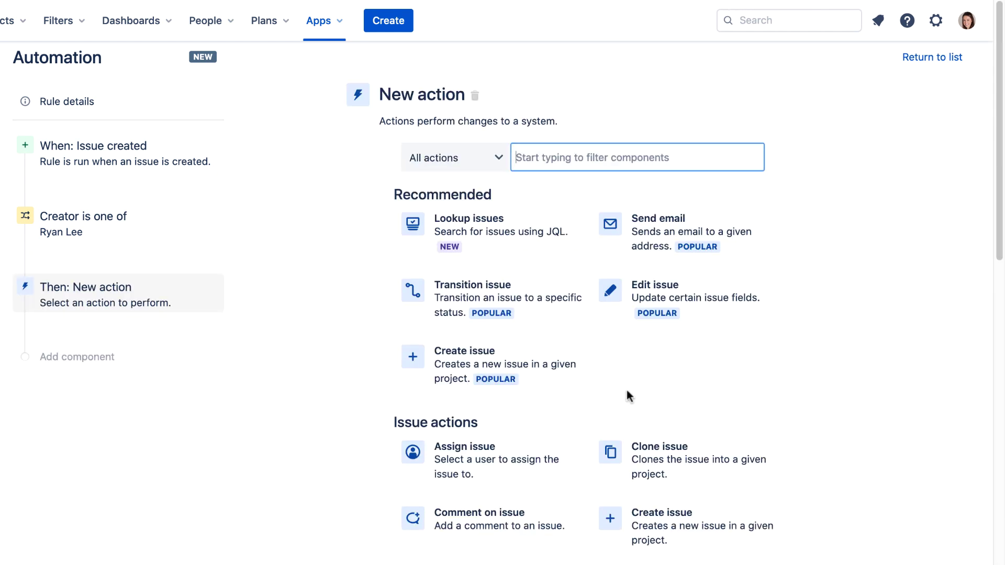
{"action": "scroll", "coordinate": [793, 331], "scroll_direction": "down", "scroll_amount": 7}
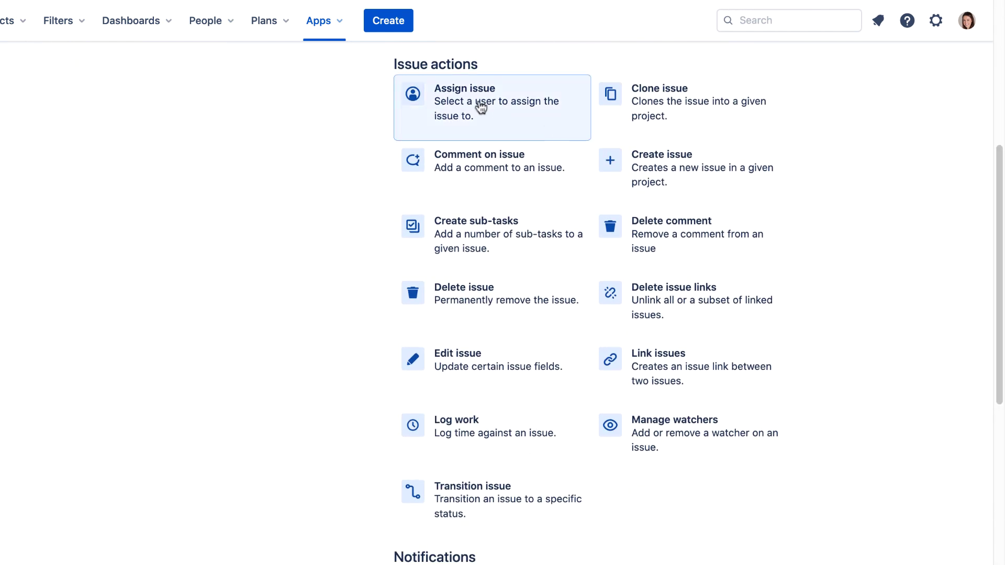
{"action": "left_click", "coordinate": [476, 105]}
{"action": "left_click", "coordinate": [829, 186]}
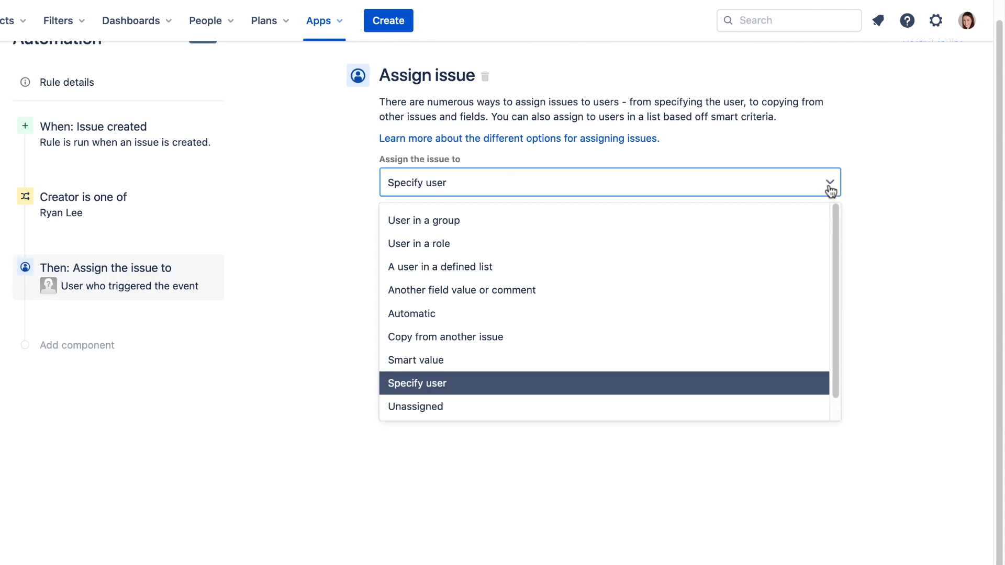
{"action": "left_click", "coordinate": [787, 219]}
{"action": "left_click", "coordinate": [769, 230]}
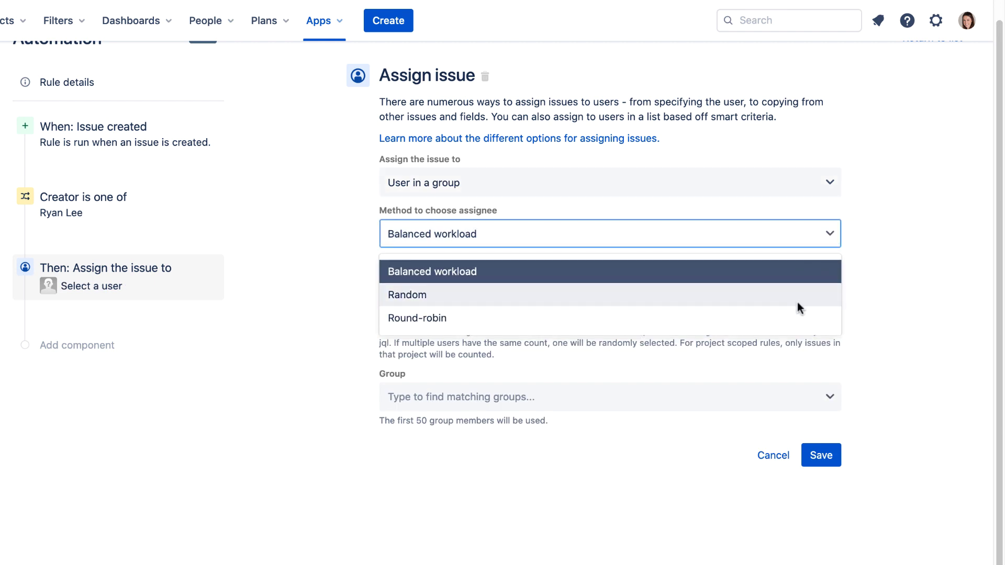
{"action": "left_click", "coordinate": [739, 296]}
{"action": "left_click", "coordinate": [826, 288]}
{"action": "left_click", "coordinate": [717, 320]}
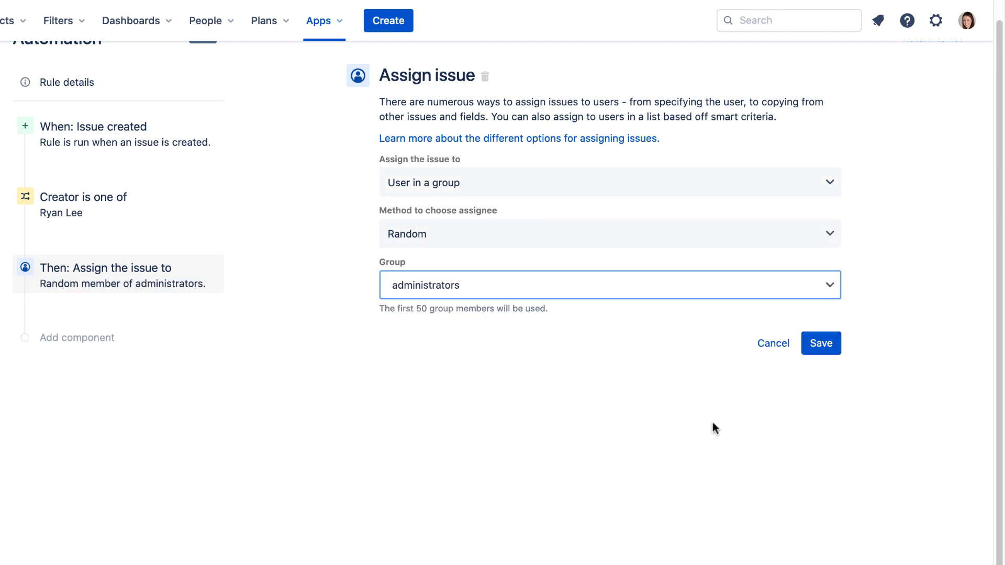
{"action": "left_click", "coordinate": [836, 352]}
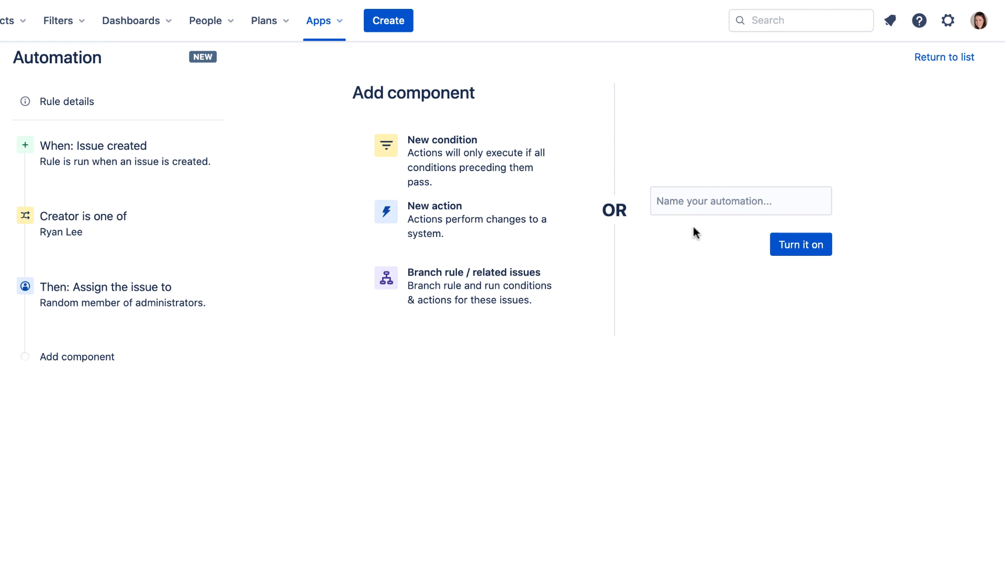
Step: Name the rule 'Assign to Admin', turn it on, and return to the list
{"action": "left_click", "coordinate": [683, 202]}
{"action": "type", "text": "Assign to Admin"}
{"action": "left_click", "coordinate": [799, 252]}
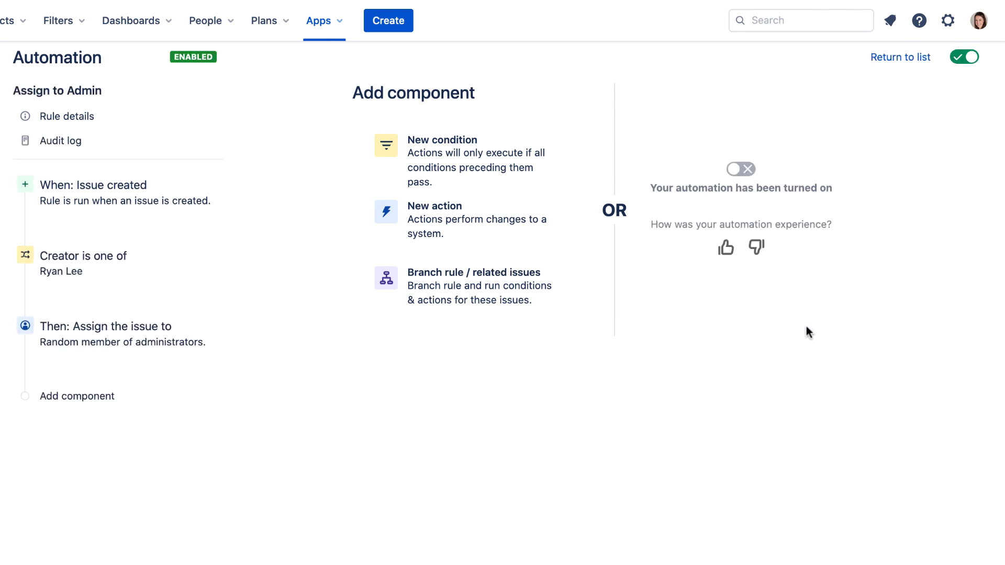
{"action": "left_click", "coordinate": [903, 59]}
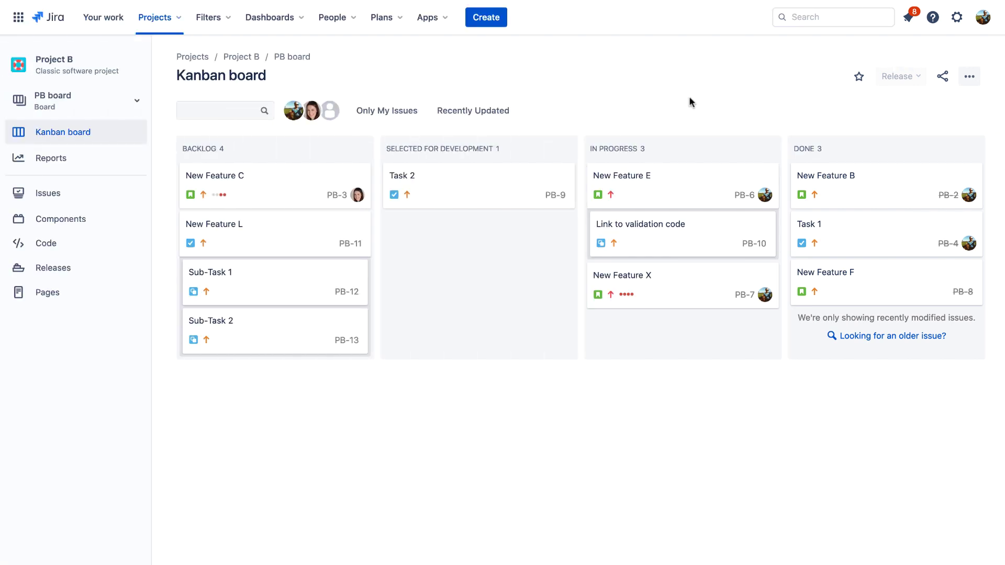
Step: Create issue 'New Feature X' with Assignee left Automatic, then open PB-14 to check its assignee
{"action": "left_click", "coordinate": [486, 19]}
{"action": "type", "text": "New"}
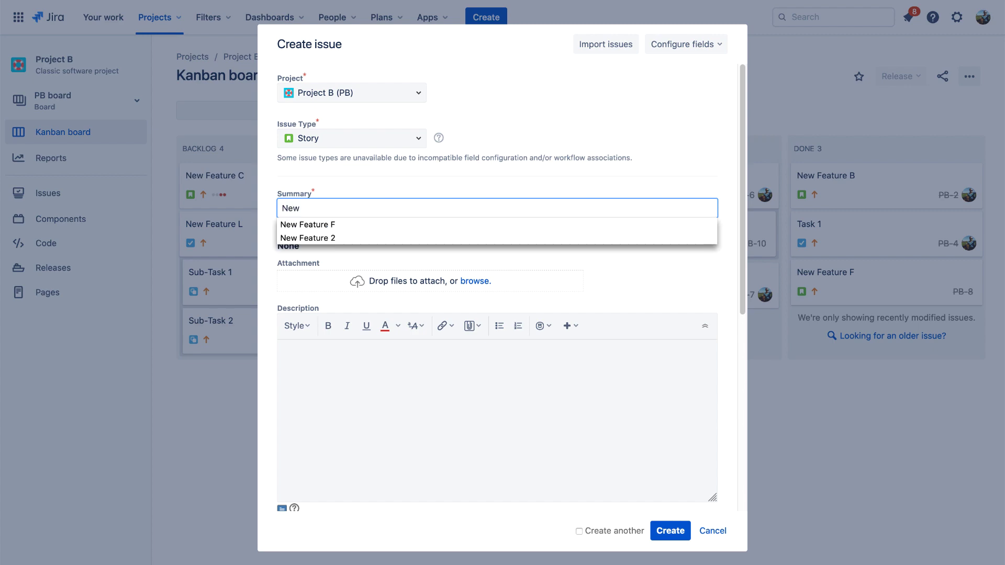
{"action": "type", "text": " Feature X"}
{"action": "scroll", "coordinate": [742, 222], "scroll_direction": "down", "scroll_amount": 3}
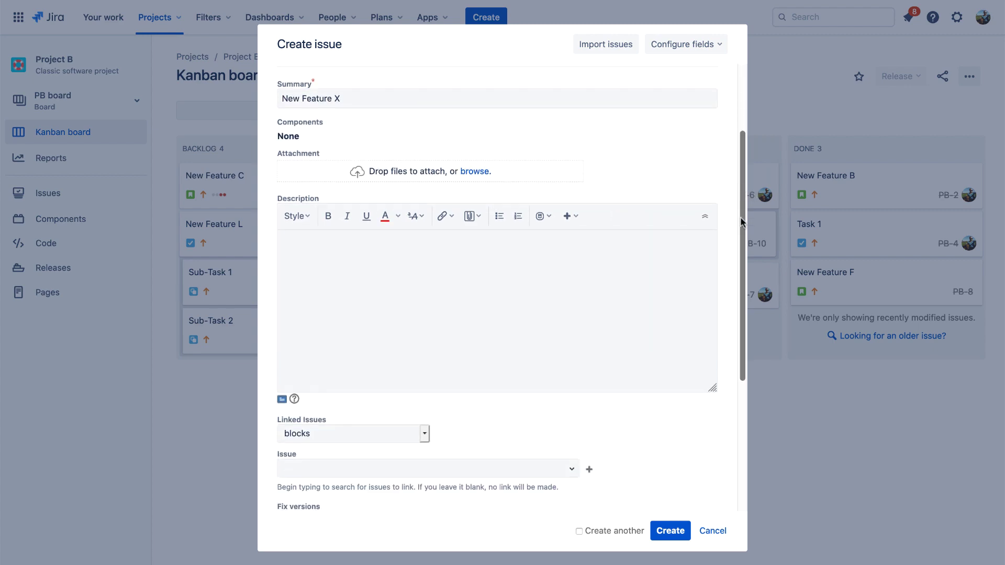
{"action": "left_click_drag", "start_coordinate": [741, 222], "coordinate": [682, 351]}
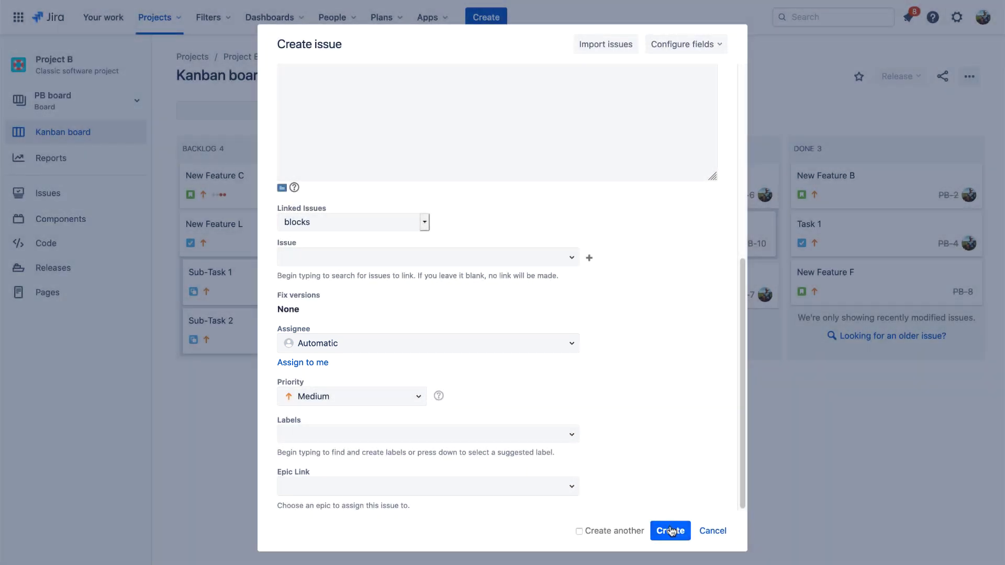
{"action": "left_click", "coordinate": [671, 531]}
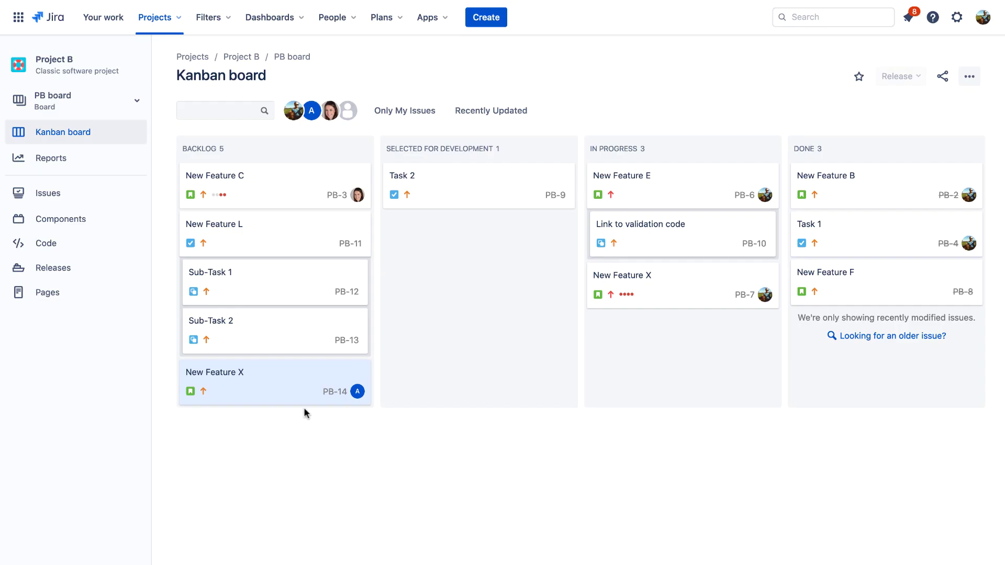
{"action": "left_click", "coordinate": [291, 384]}
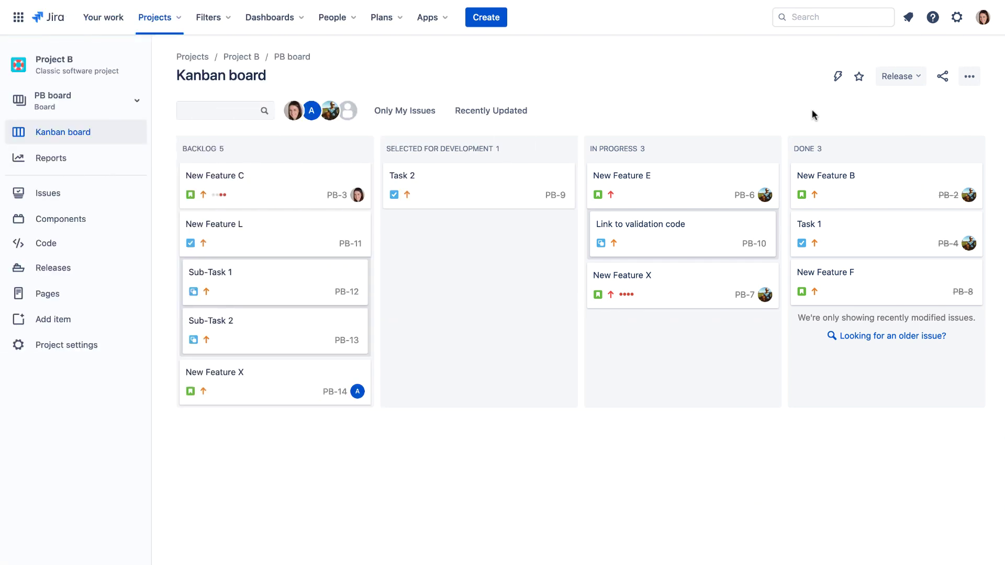
Step: Open the automation audit log and expand the successful Assign to Admin run's details
{"action": "left_click", "coordinate": [838, 77]}
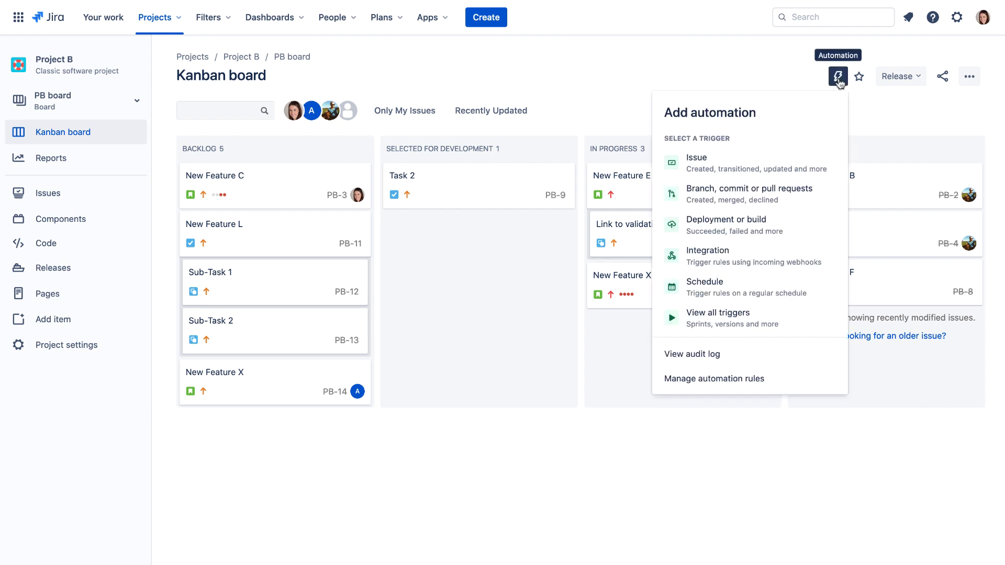
{"action": "left_click", "coordinate": [801, 354]}
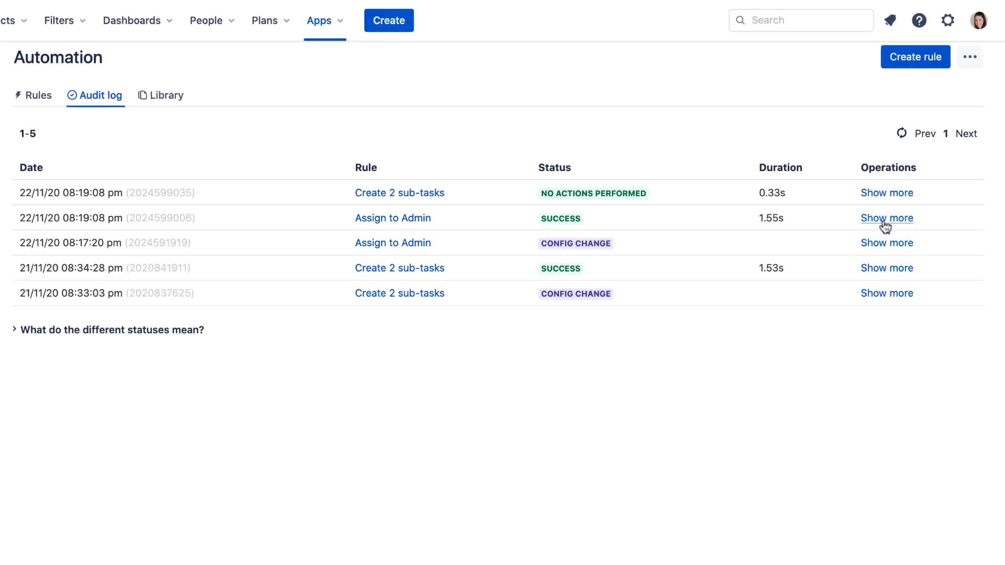
{"action": "left_click", "coordinate": [883, 219]}
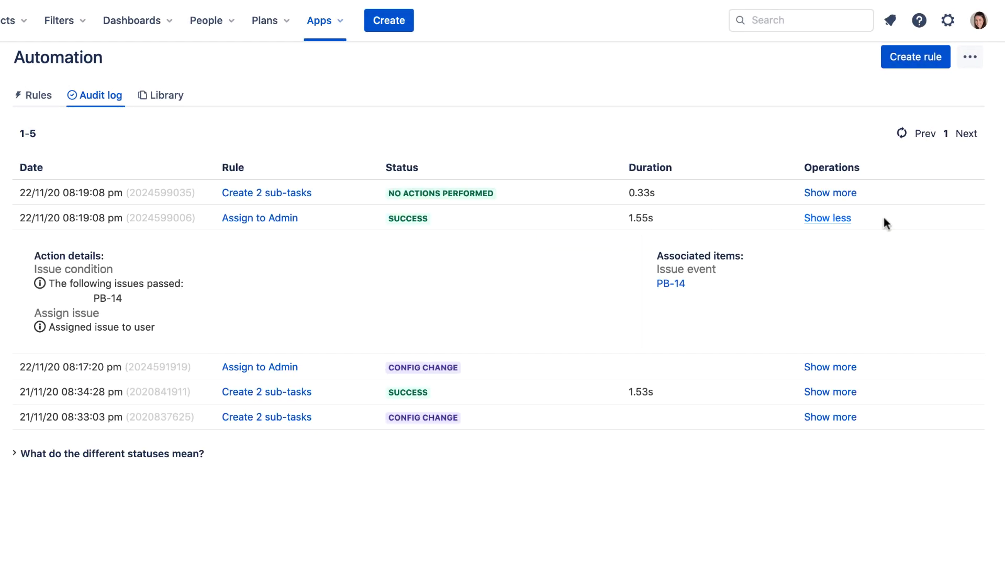